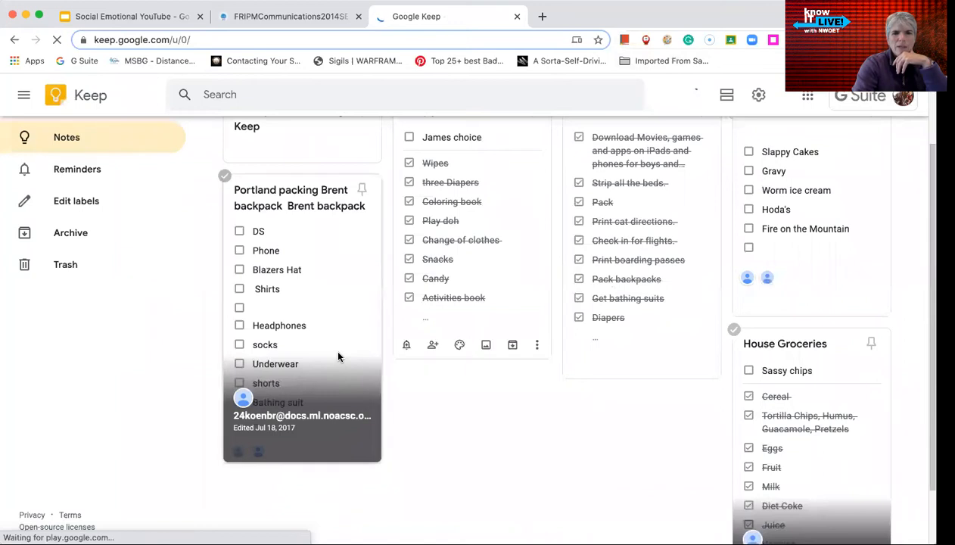
# Open the Portland packing backpack note and delete it, confirming the removal for everyone it is shared with.
pyautogui.click(305, 250)
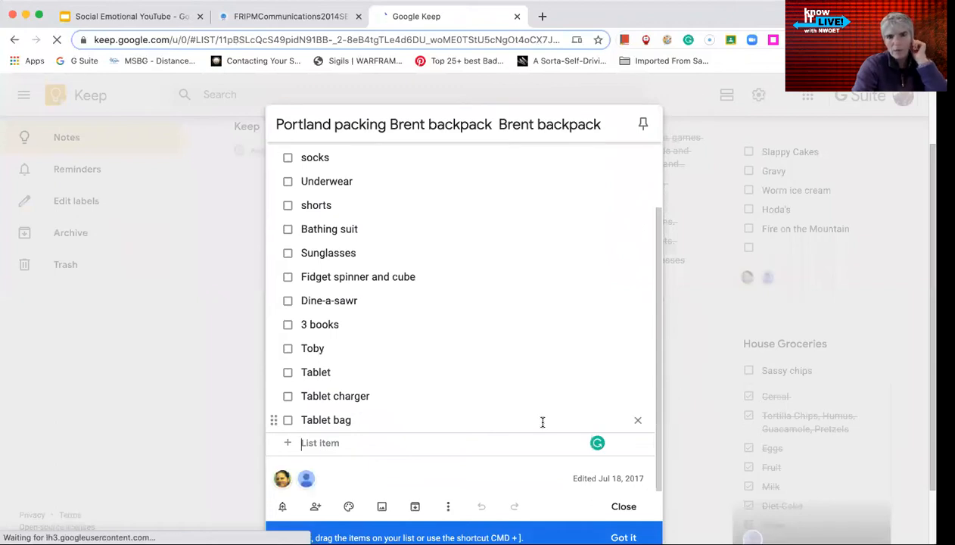
pyautogui.click(449, 508)
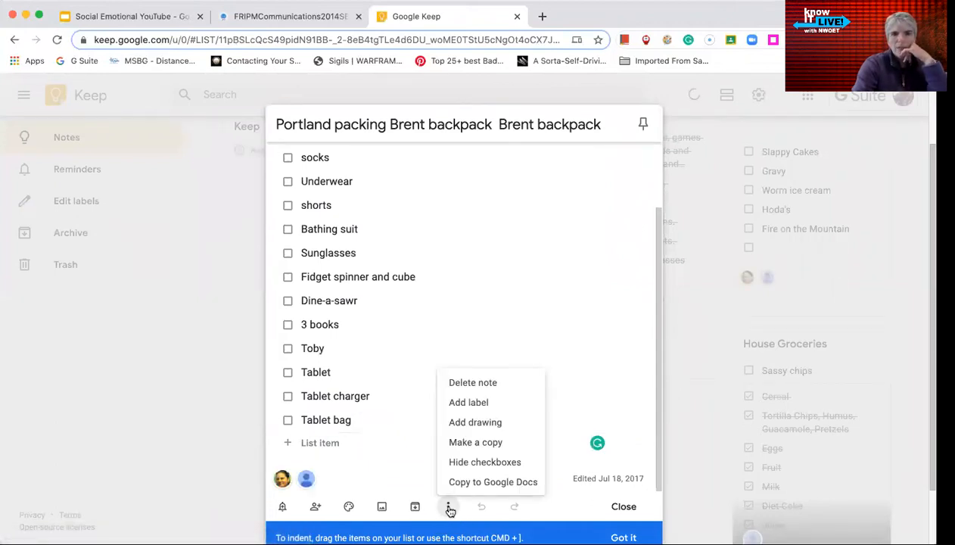
pyautogui.click(483, 386)
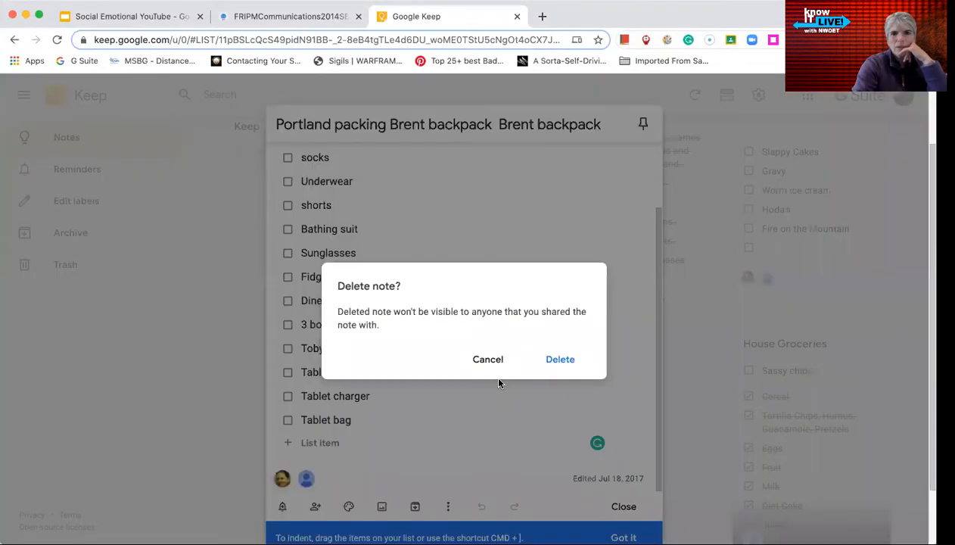
pyautogui.click(561, 361)
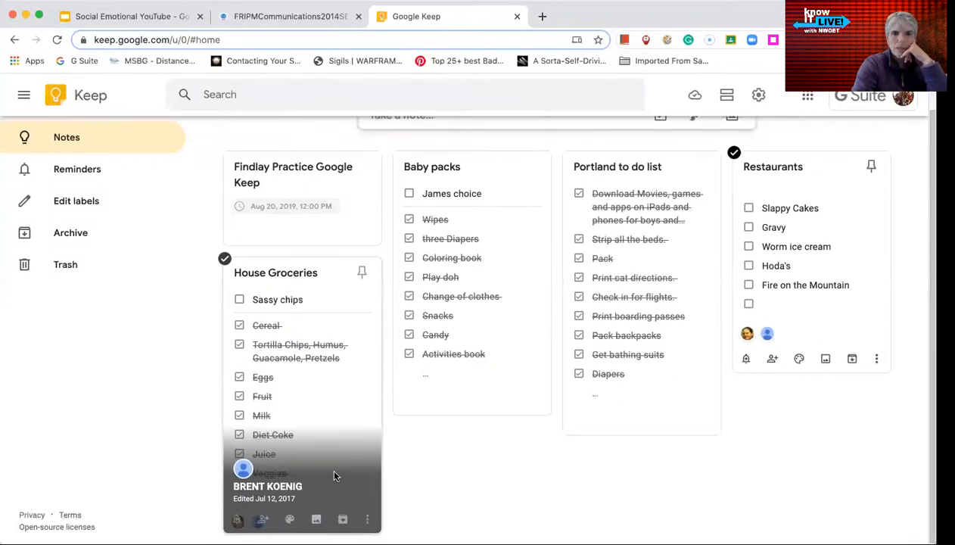
# Delete the shared House Groceries note and confirm the deletion.
pyautogui.click(367, 520)
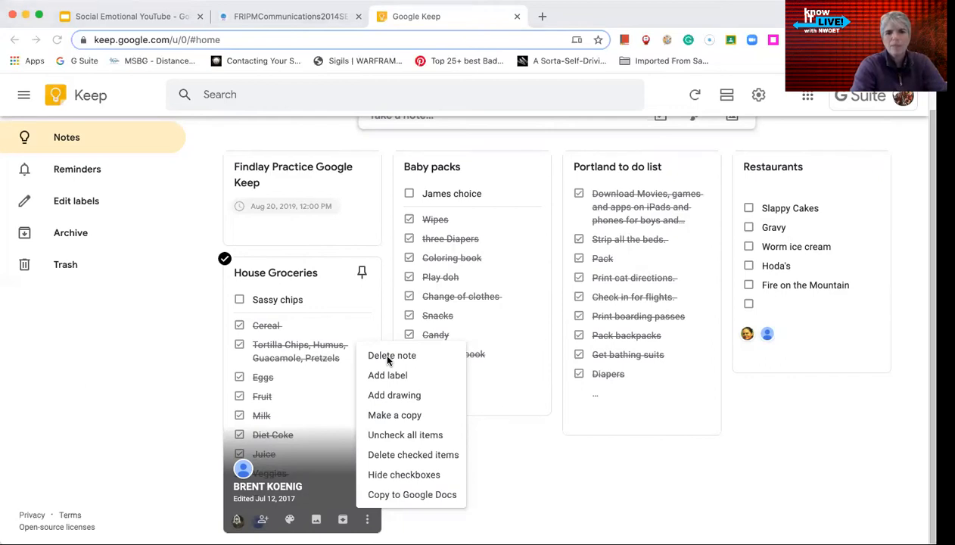
pyautogui.click(387, 357)
pyautogui.click(559, 359)
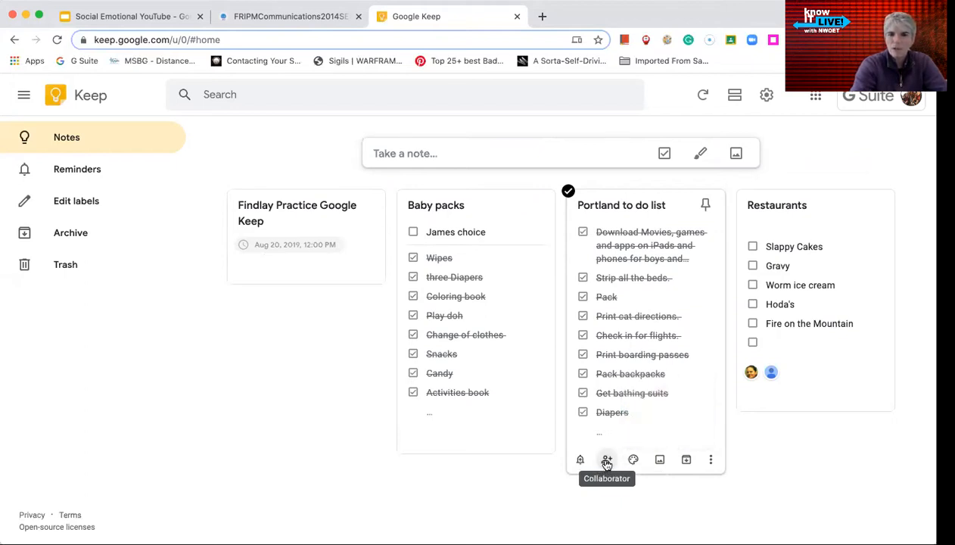
# Delete the Portland to do list note.
pyautogui.moveTo(634, 464)
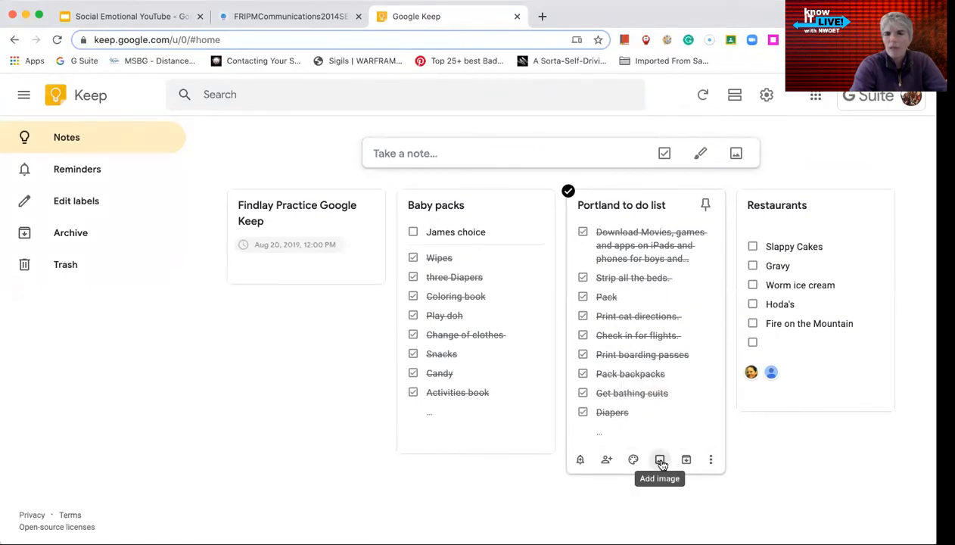
pyautogui.click(710, 462)
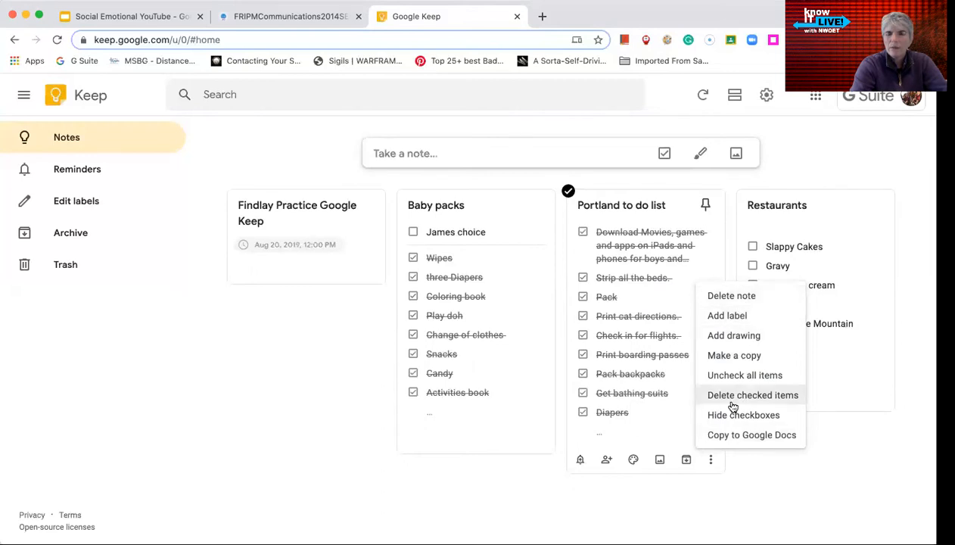
pyautogui.click(733, 298)
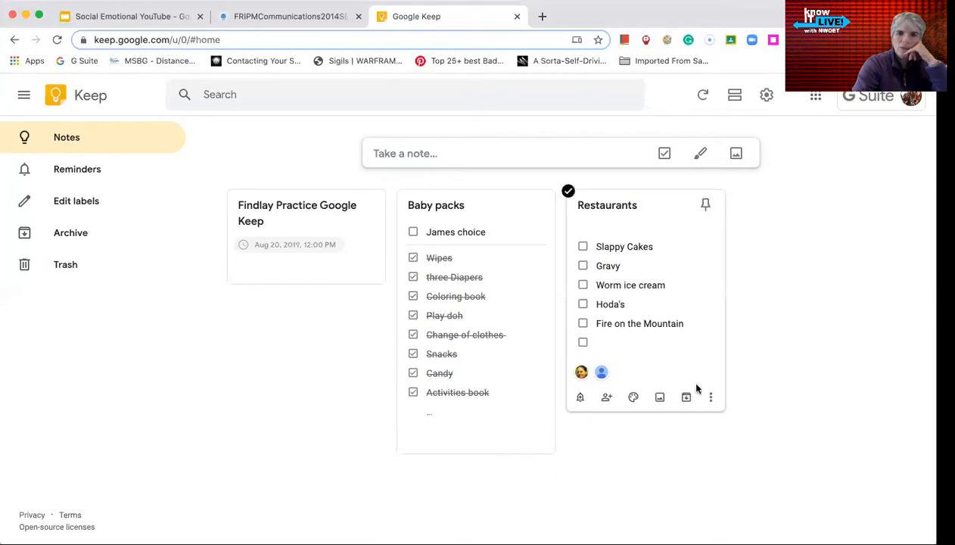
# Remove yourself from the shared Restaurants note and confirm the removal.
pyautogui.click(711, 398)
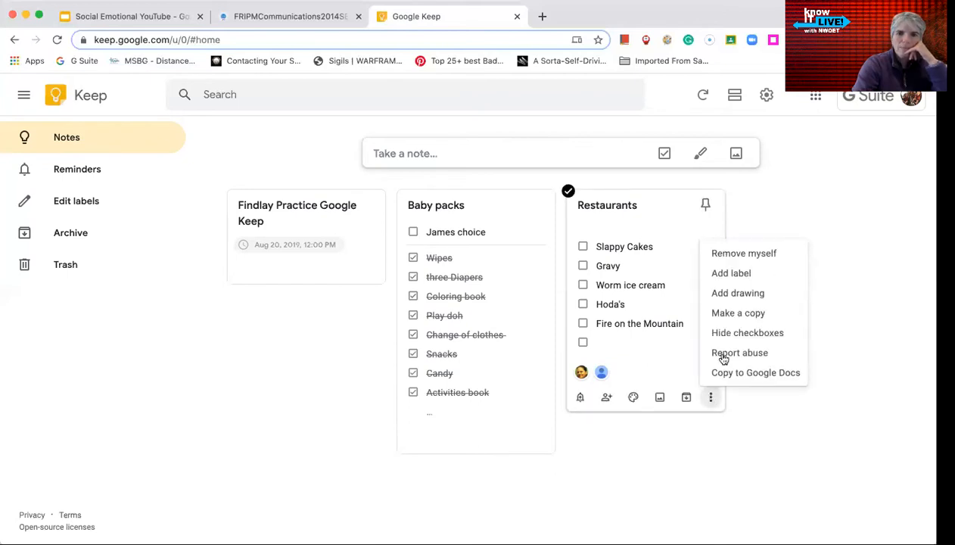
pyautogui.click(747, 256)
pyautogui.click(564, 347)
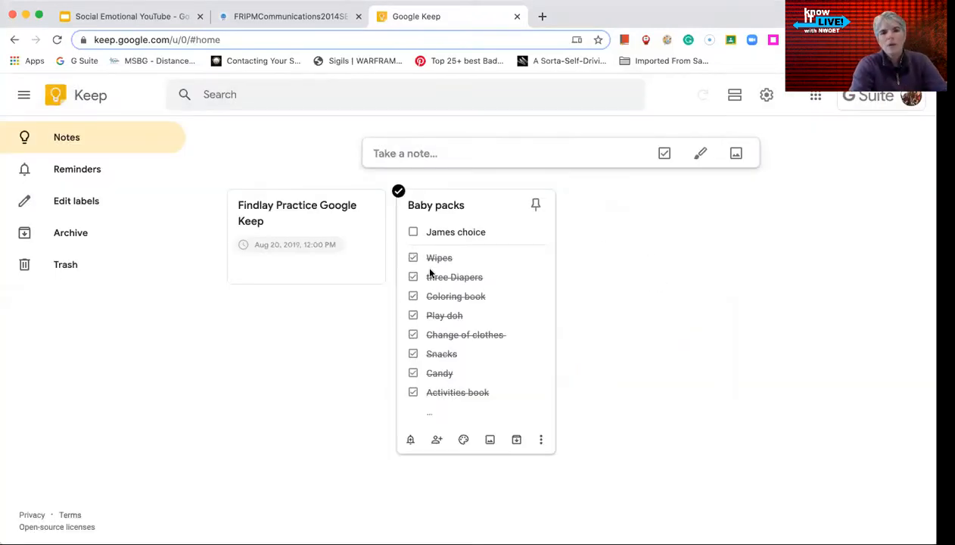
# Delete the two remaining notes, Baby packs and Findlay Practice Google Keep.
pyautogui.click(540, 439)
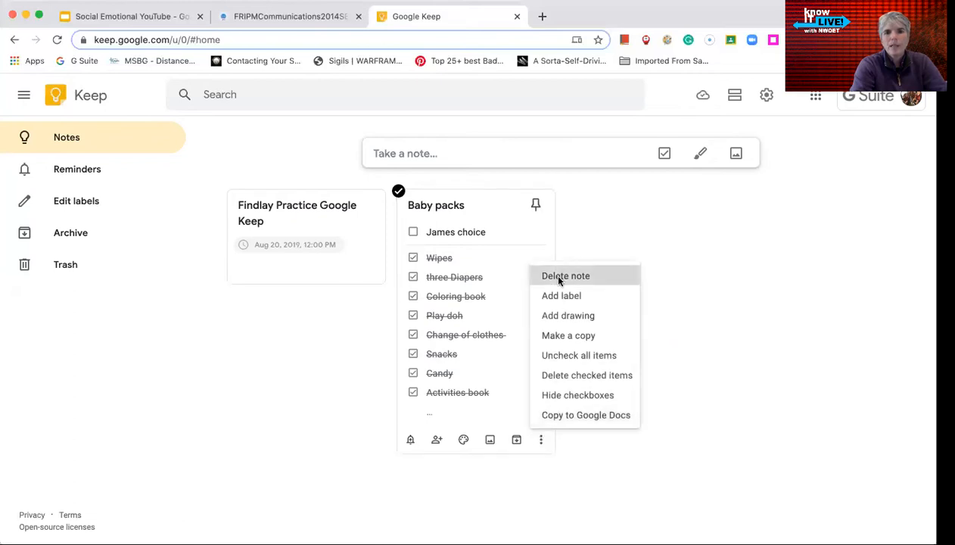
pyautogui.click(550, 274)
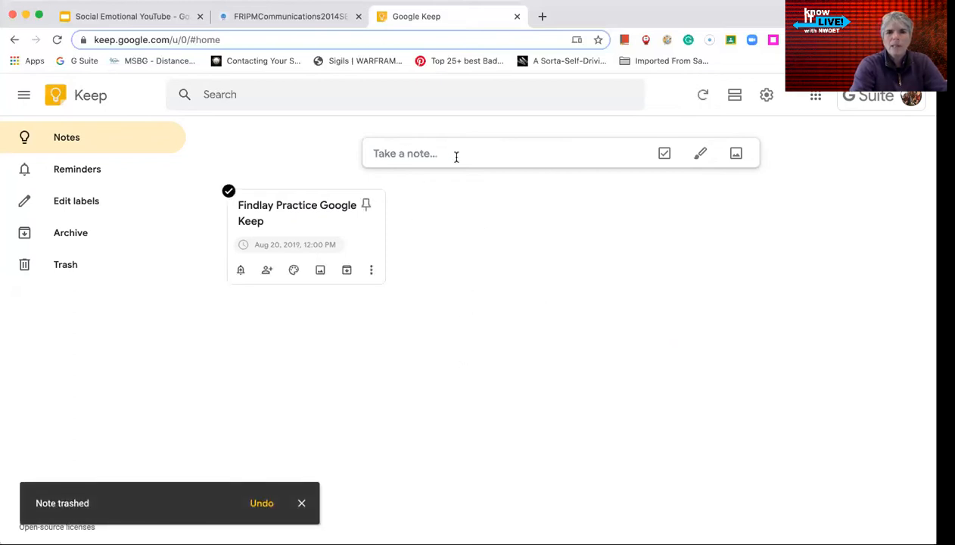
pyautogui.click(480, 154)
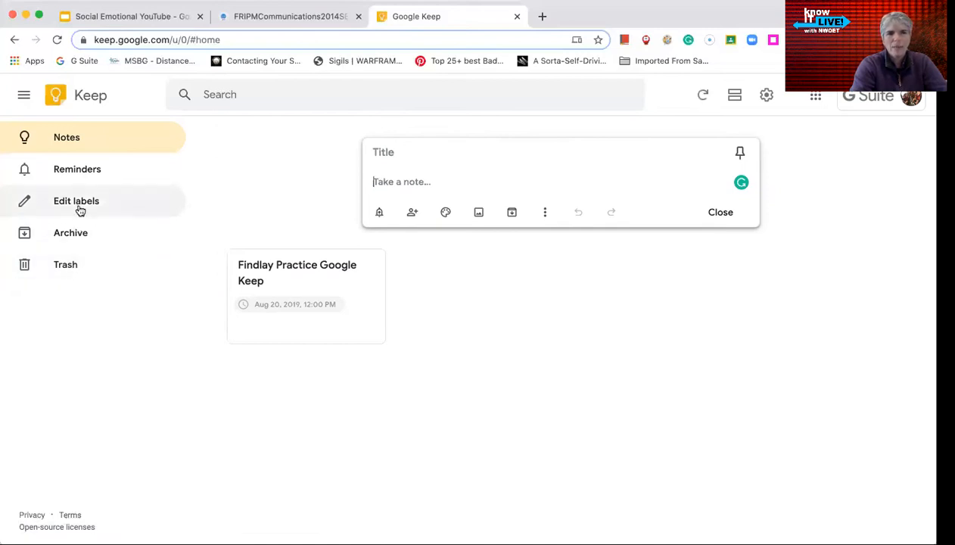
pyautogui.click(79, 144)
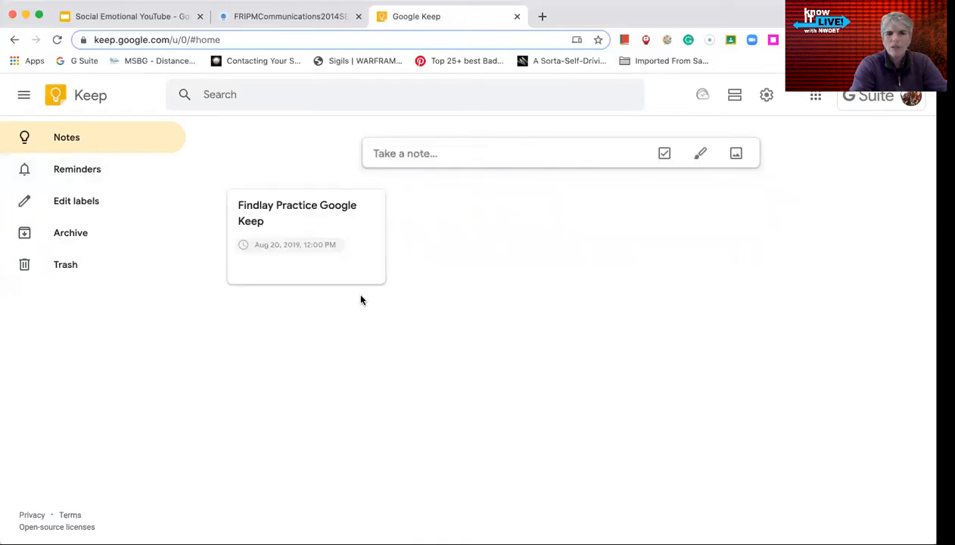
pyautogui.click(374, 271)
pyautogui.click(401, 297)
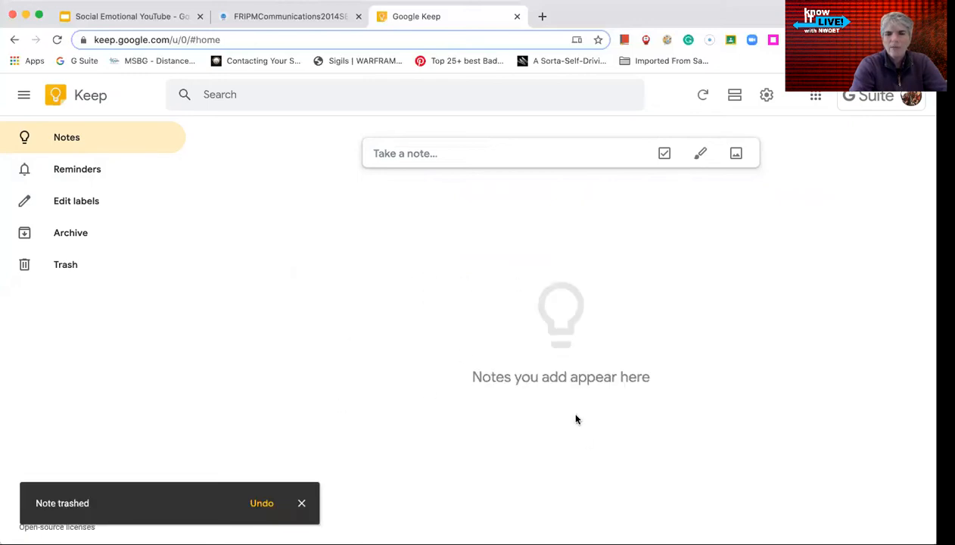
# Start a new note and title it "My PBL Goal Sheet".
pyautogui.click(456, 153)
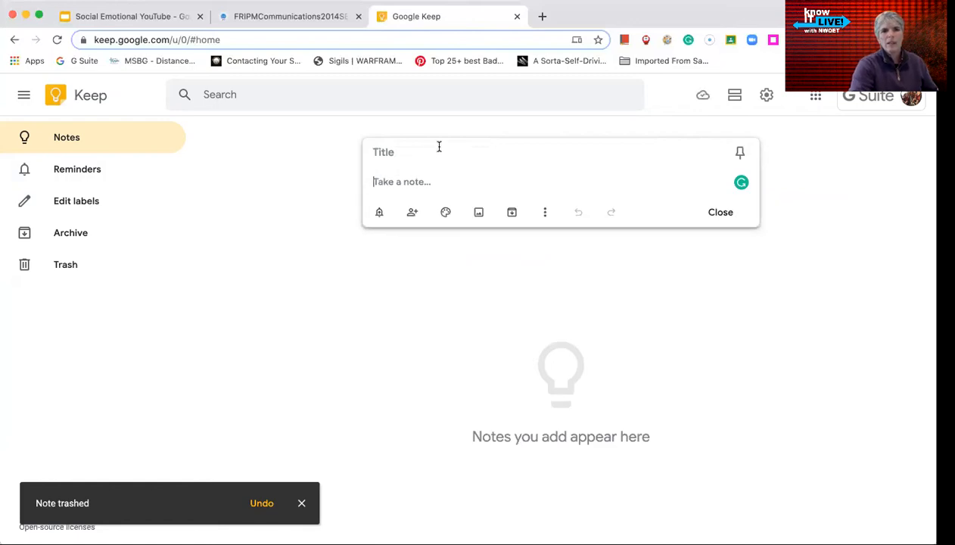
pyautogui.click(399, 153)
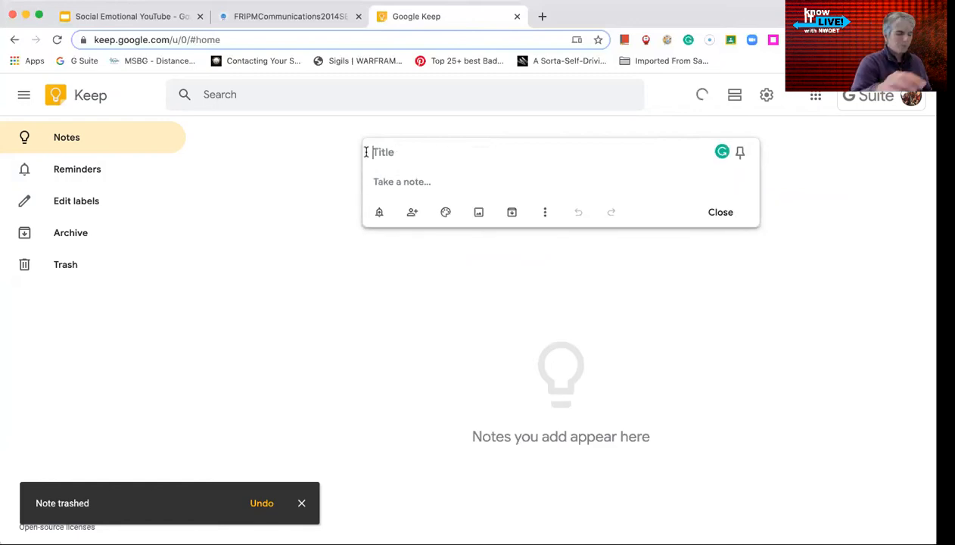
pyautogui.write('My PB')
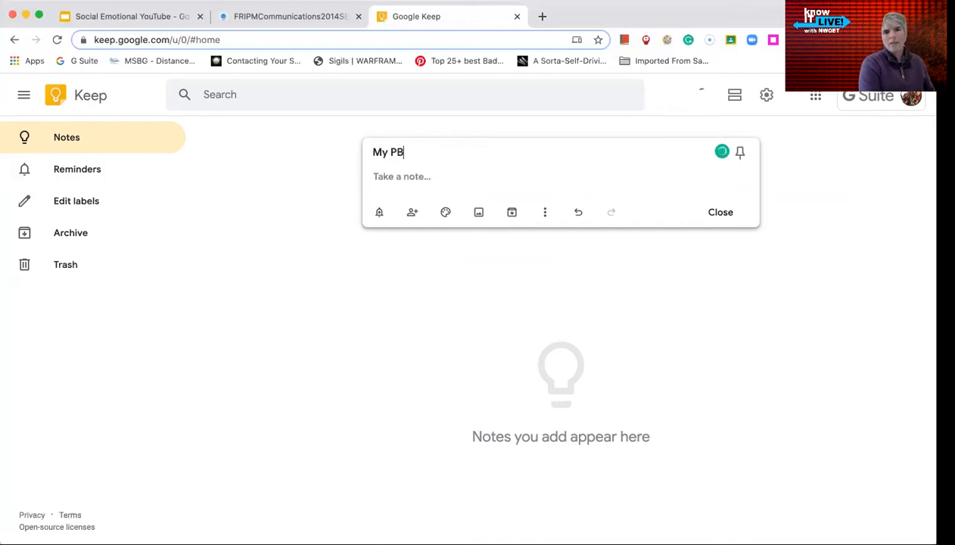
pyautogui.write('L Go')
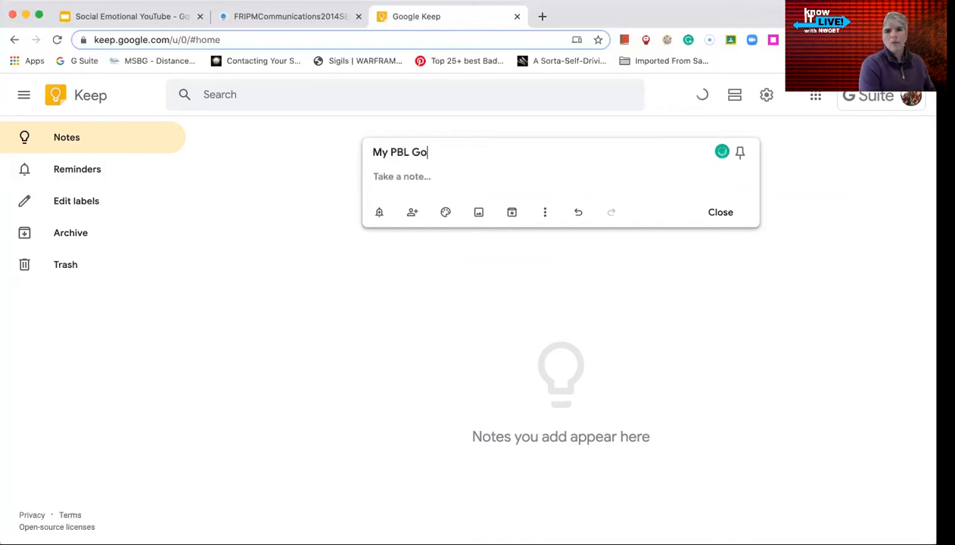
pyautogui.write('al SHe')
pyautogui.press('BackSpace')
pyautogui.write('heet')
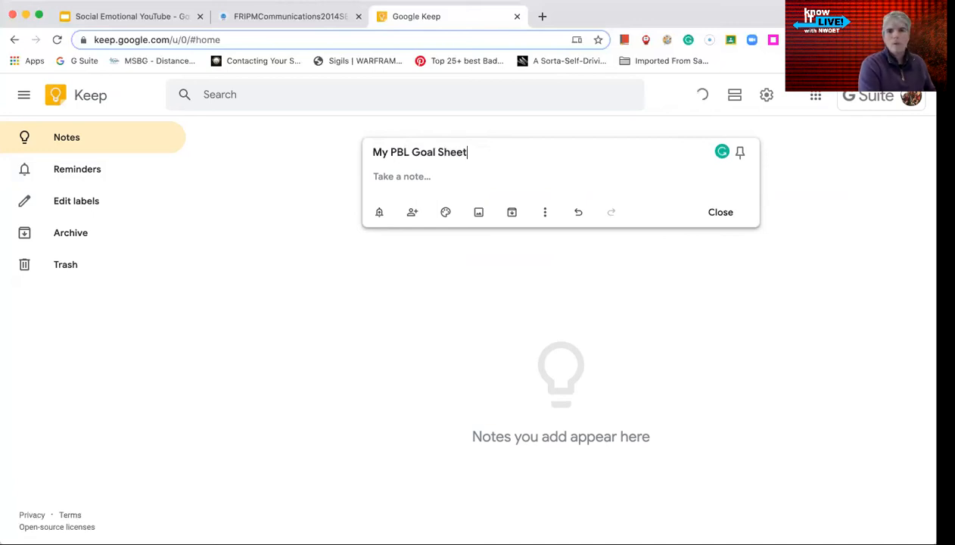
# Enter "Contact community member" as the first line of the note's body and set the note's colour to orange.
pyautogui.click(406, 176)
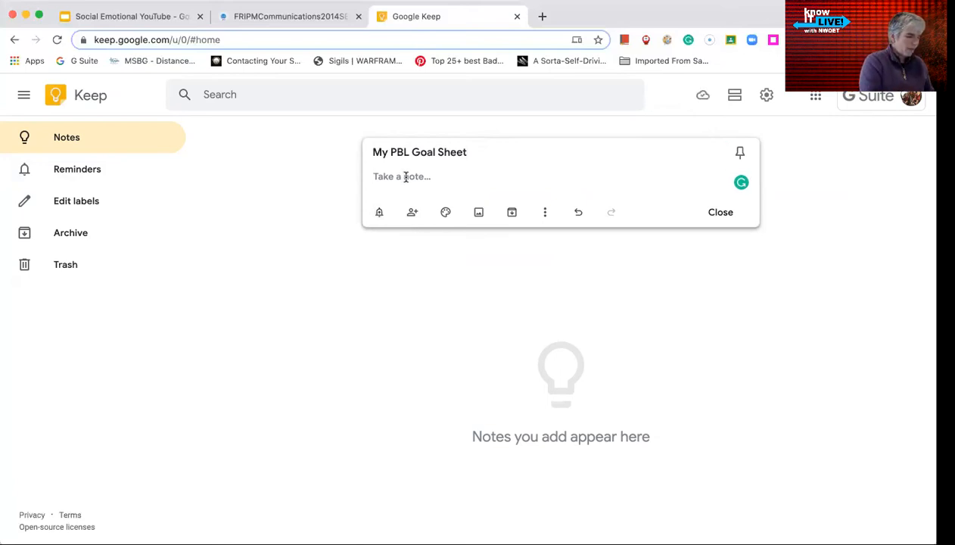
pyautogui.write('Contact community member')
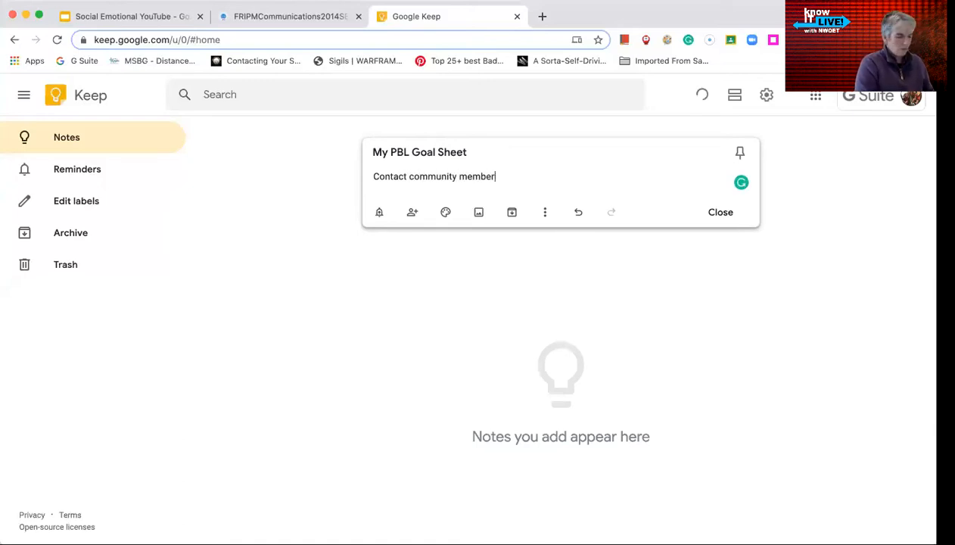
pyautogui.press('Return')
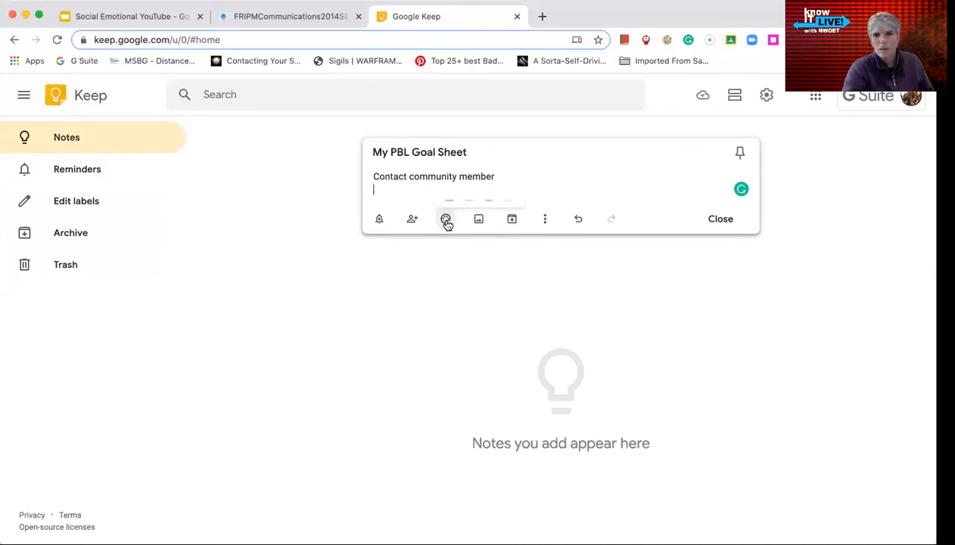
pyautogui.moveTo(446, 219)
pyautogui.click(488, 148)
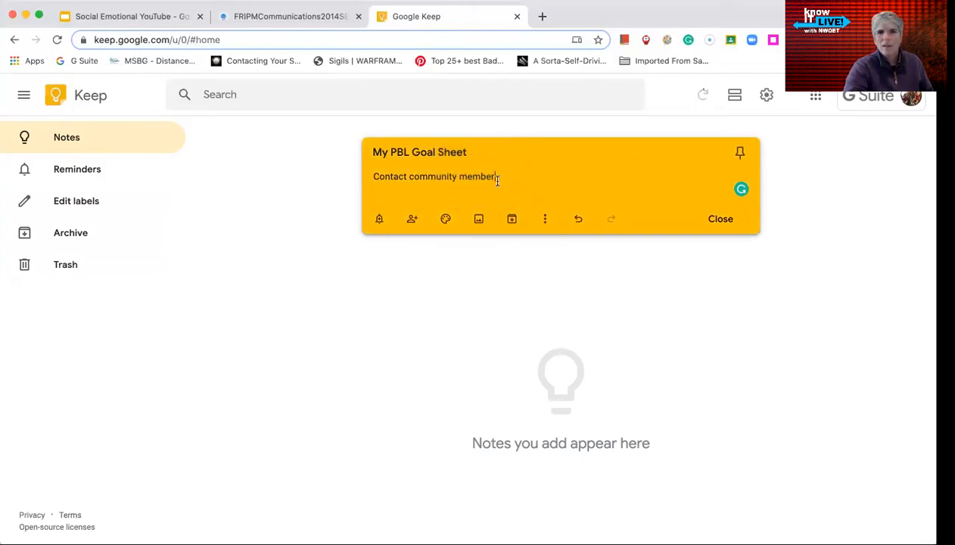
# Add the lines "Work on outline" and "Email other students in group" to the goal sheet, and close the note.
pyautogui.press('Return')
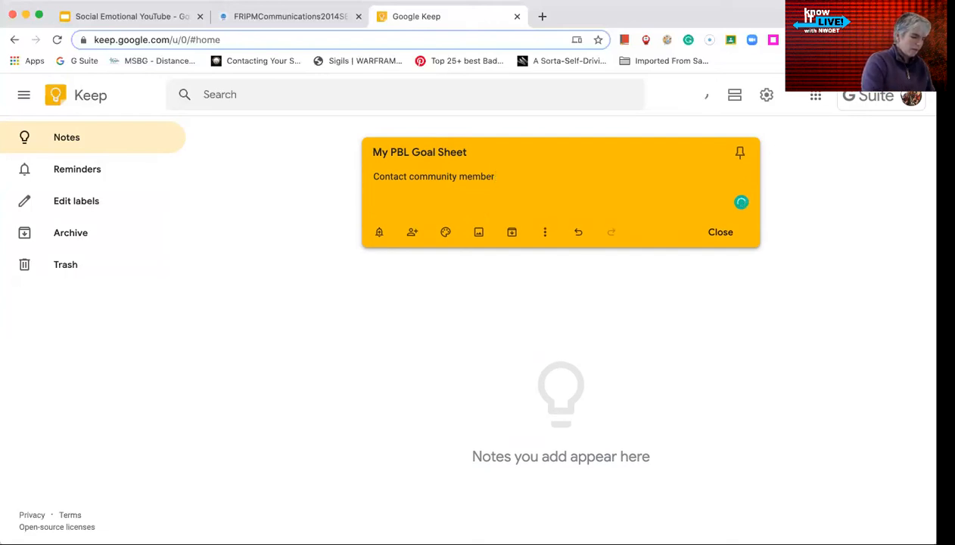
pyautogui.write('Work on outline')
pyautogui.press('Return')
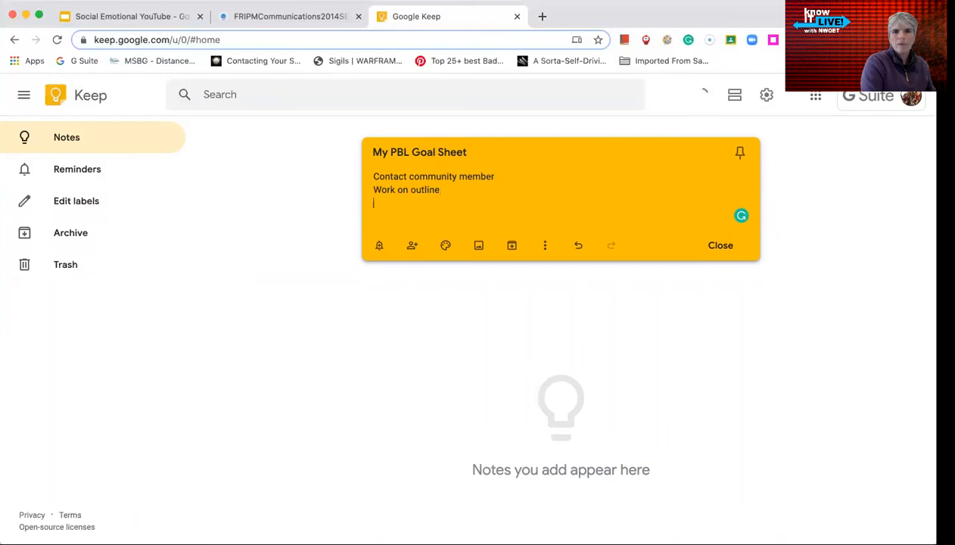
pyautogui.write('Emial')
pyautogui.press('BackSpace')
pyautogui.press('BackSpace')
pyautogui.press('BackSpace')
pyautogui.write('ail other ')
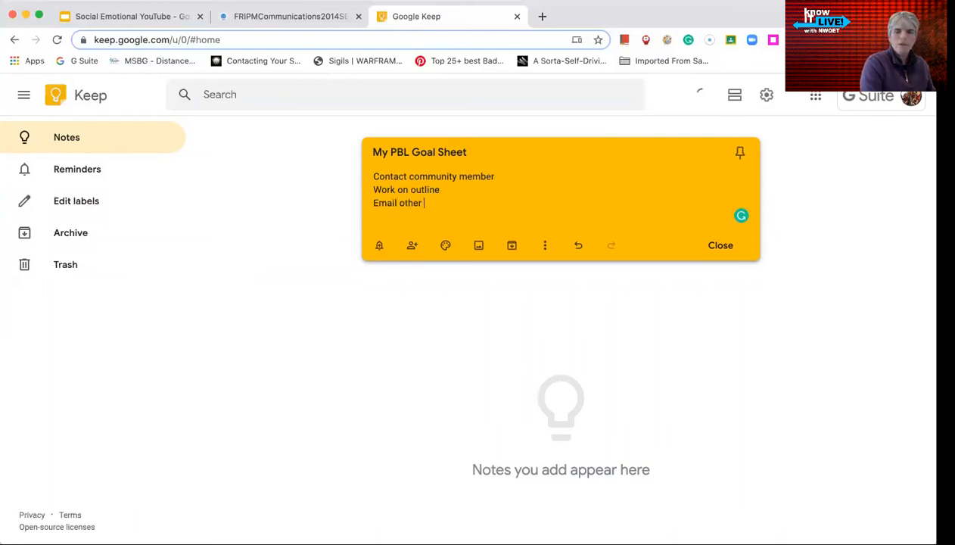
pyautogui.write('students in group')
pyautogui.press('Return')
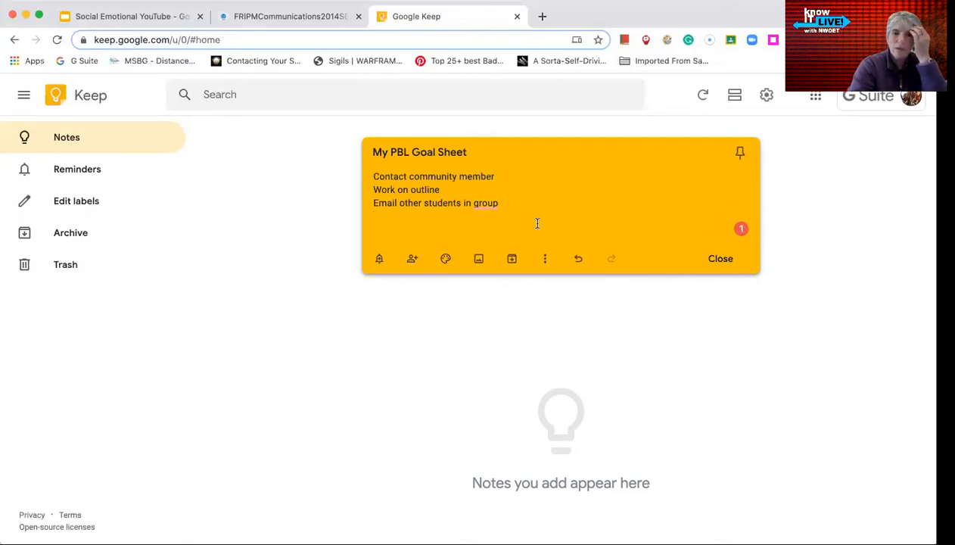
pyautogui.moveTo(484, 204)
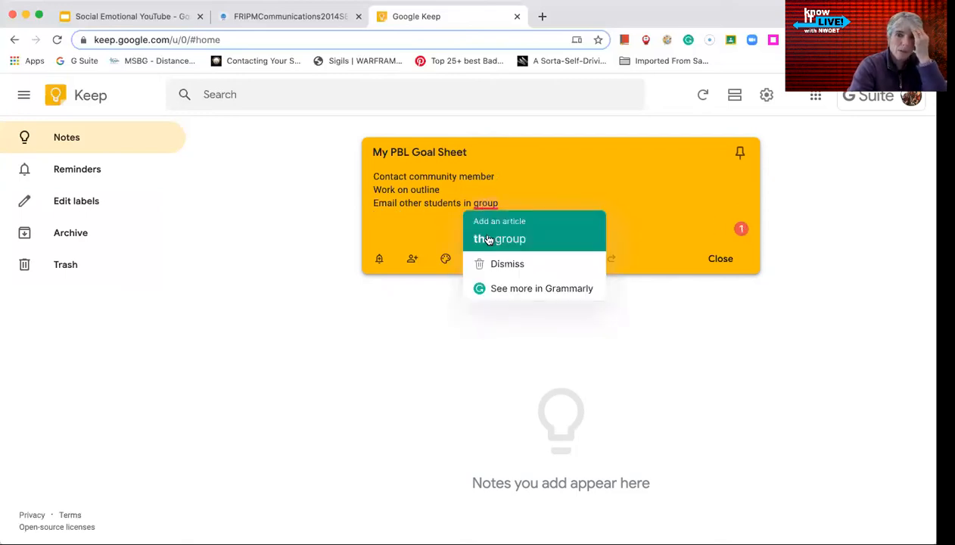
pyautogui.click(488, 236)
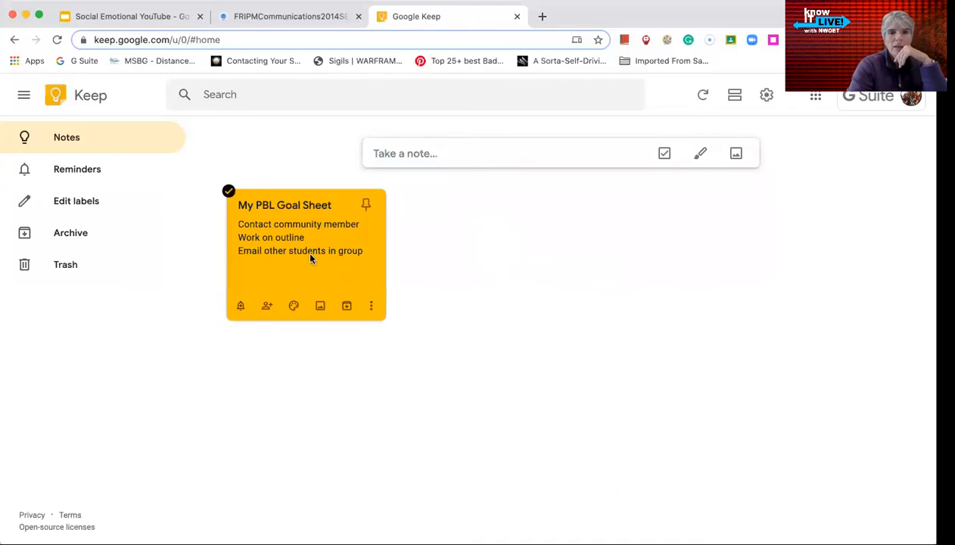
# Reopen the "My PBL Goal Sheet" note and change its colour to purple.
pyautogui.click(297, 277)
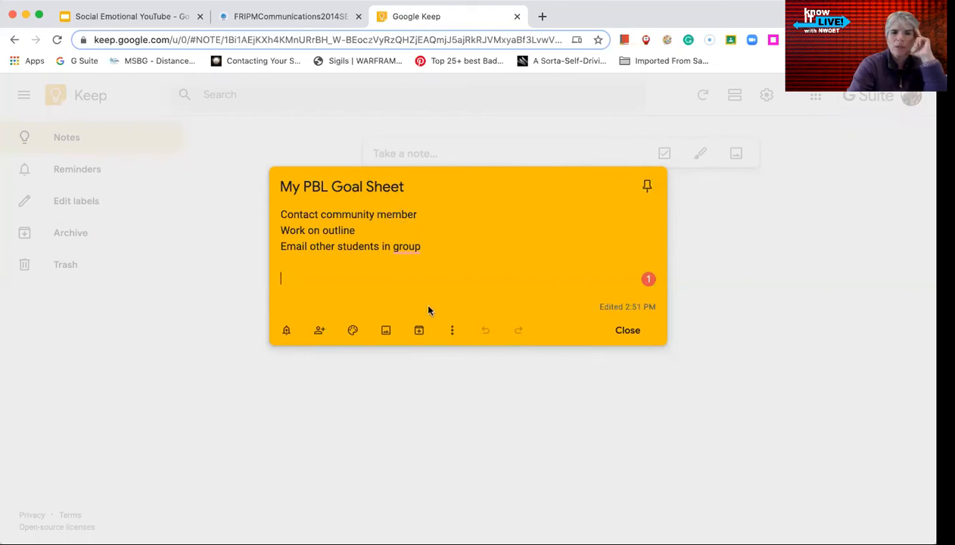
pyautogui.click(453, 331)
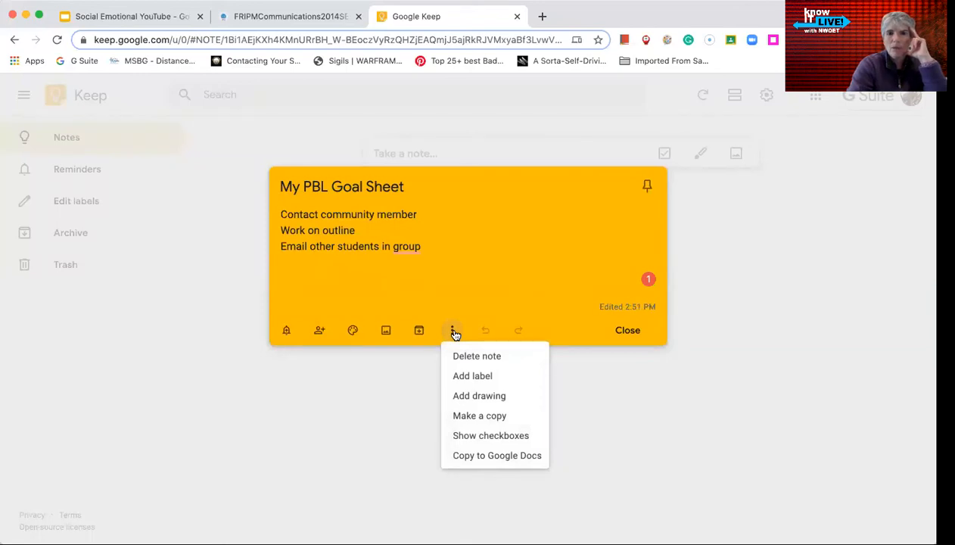
pyautogui.click(463, 277)
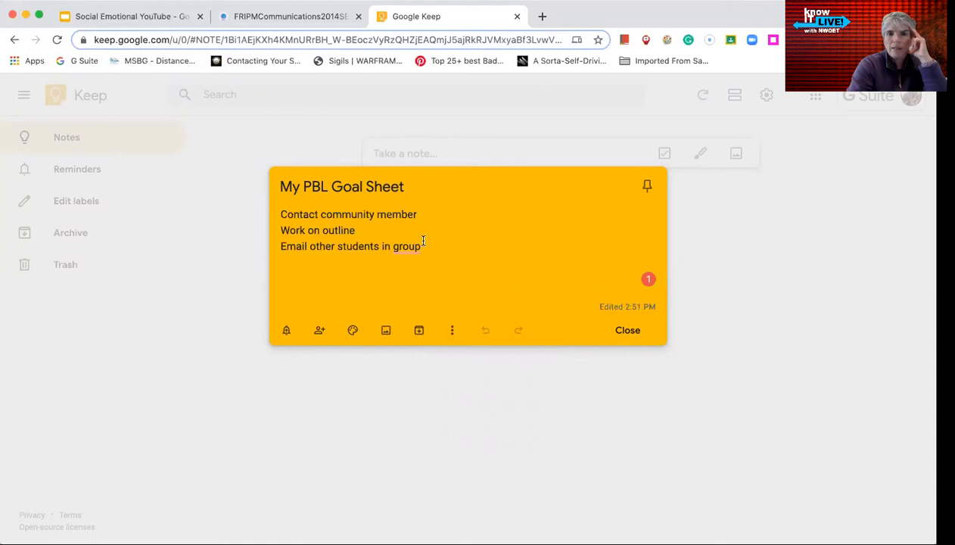
pyautogui.moveTo(353, 331)
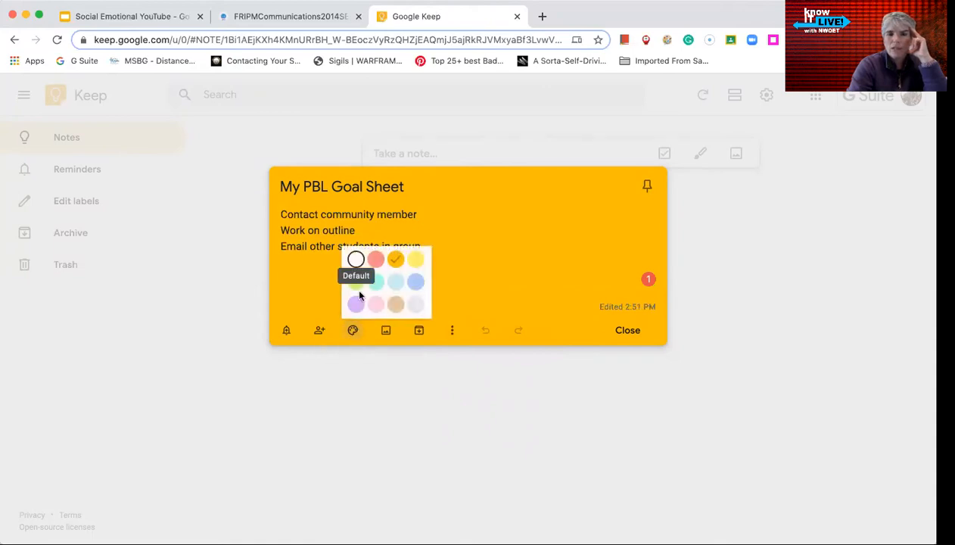
pyautogui.click(356, 304)
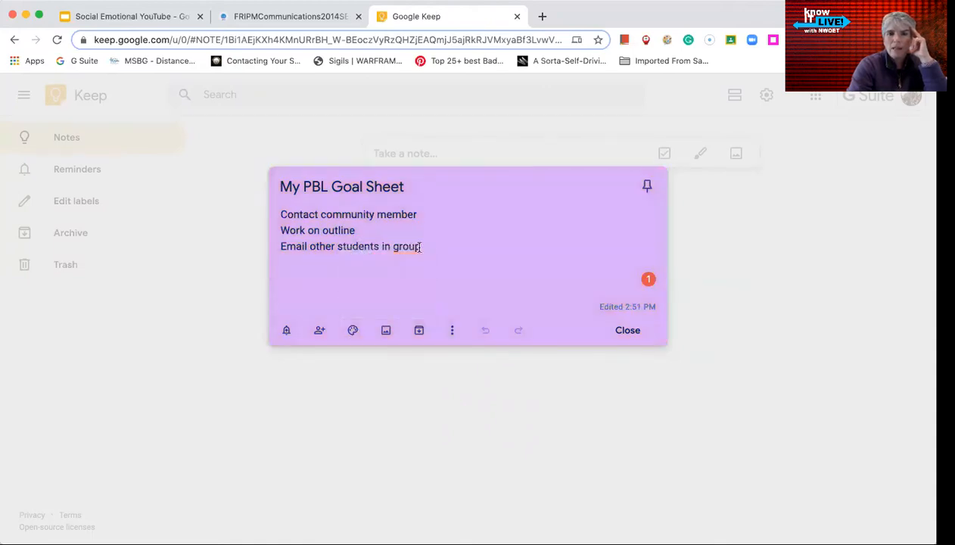
# Correct the third line to "Email other students in the group" and add the lines "Add more notes" and "add more goals" below it.
pyautogui.moveTo(416, 246)
pyautogui.click(411, 272)
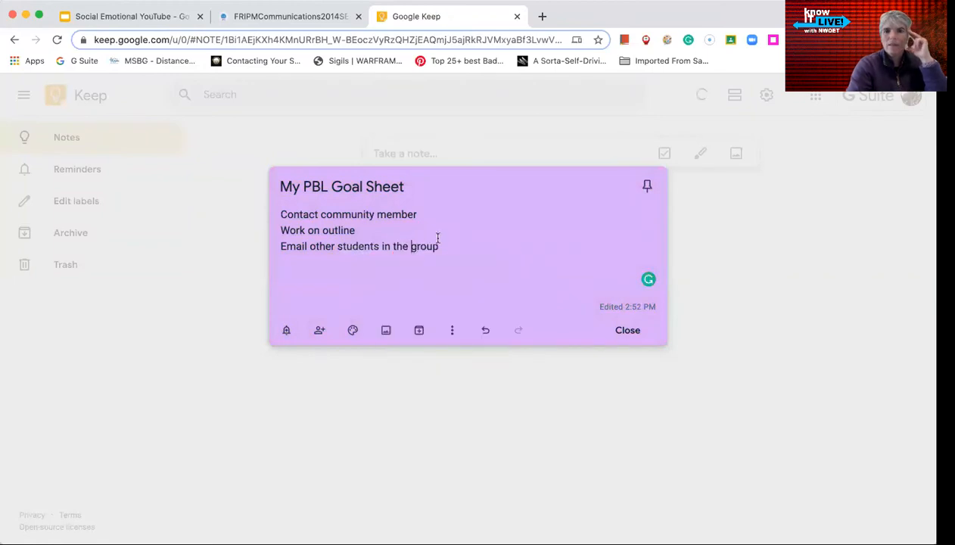
pyautogui.press('Return')
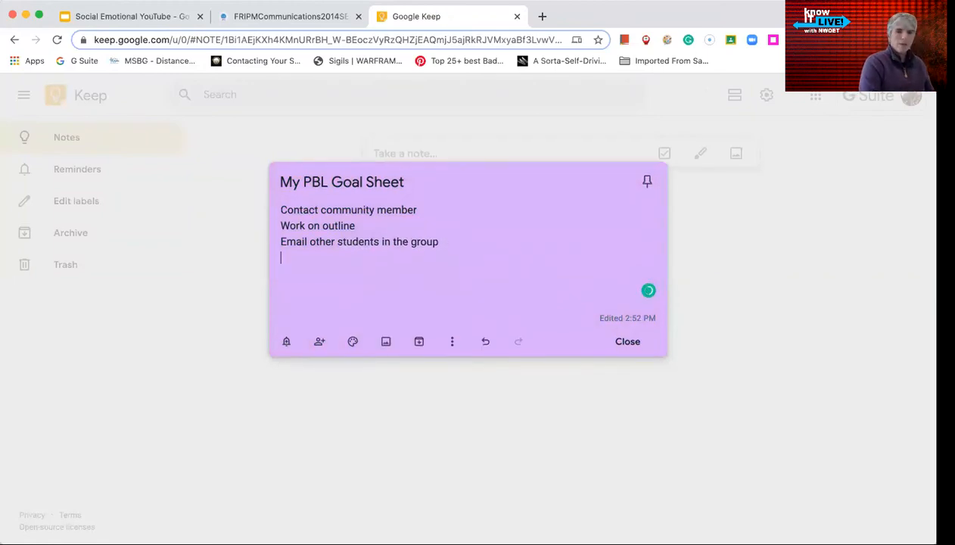
pyautogui.write('Add mo')
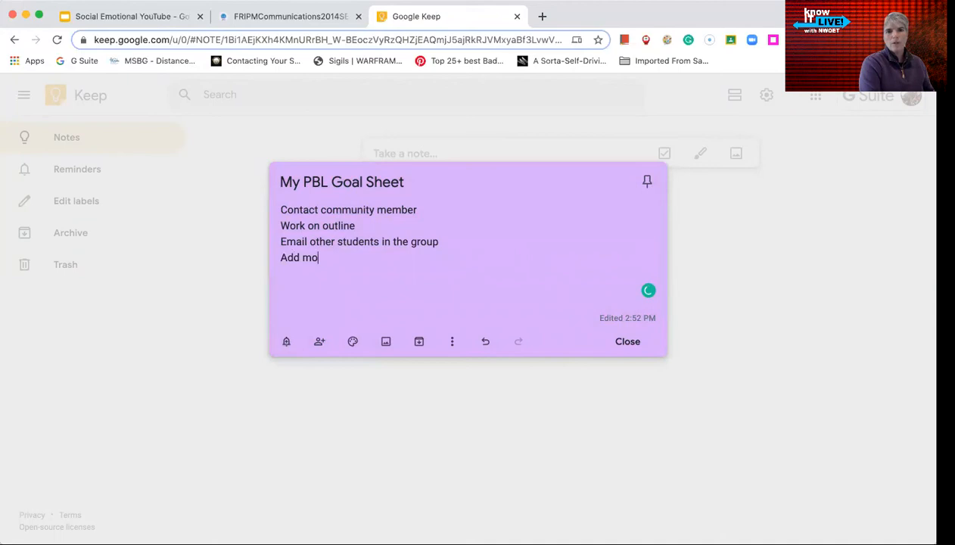
pyautogui.write('re notes')
pyautogui.press('Return')
pyautogui.write('add ')
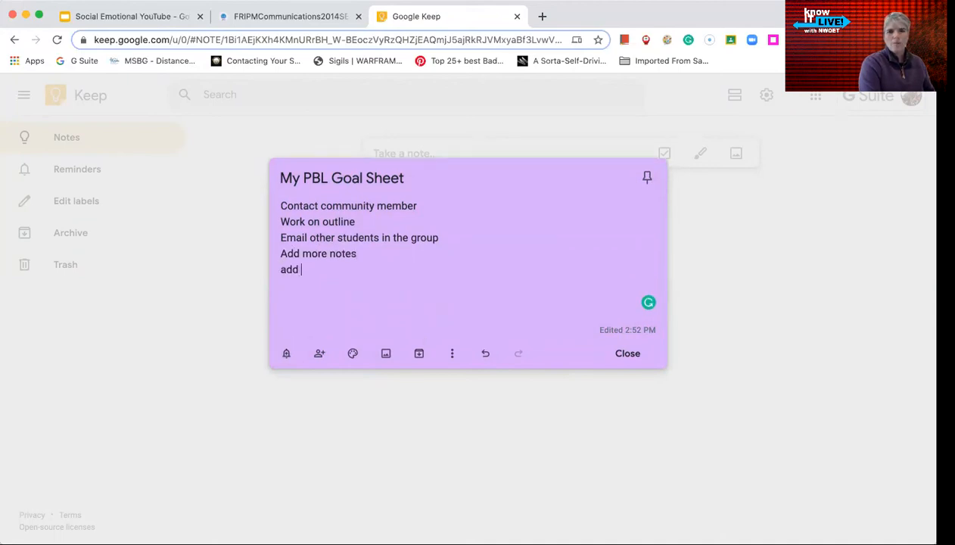
pyautogui.write('more goals')
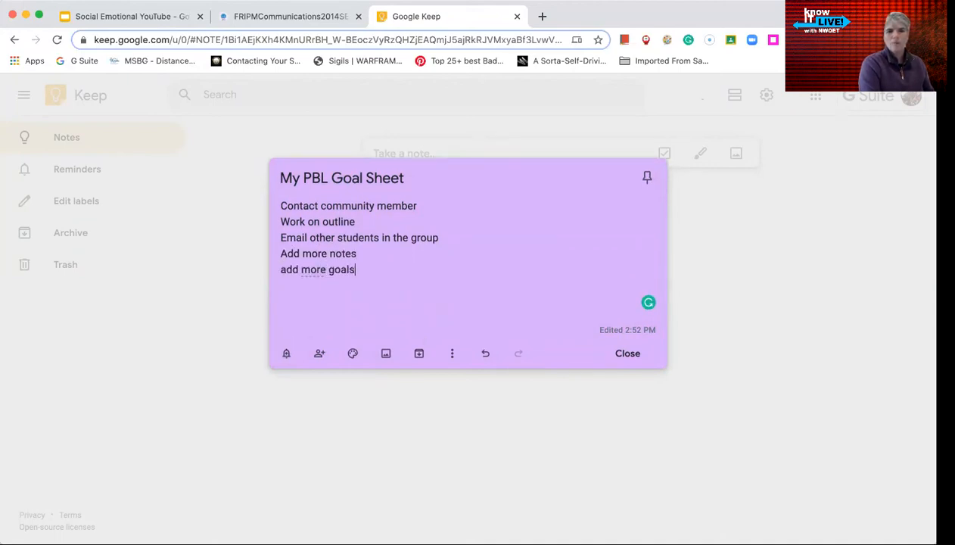
pyautogui.press('Return')
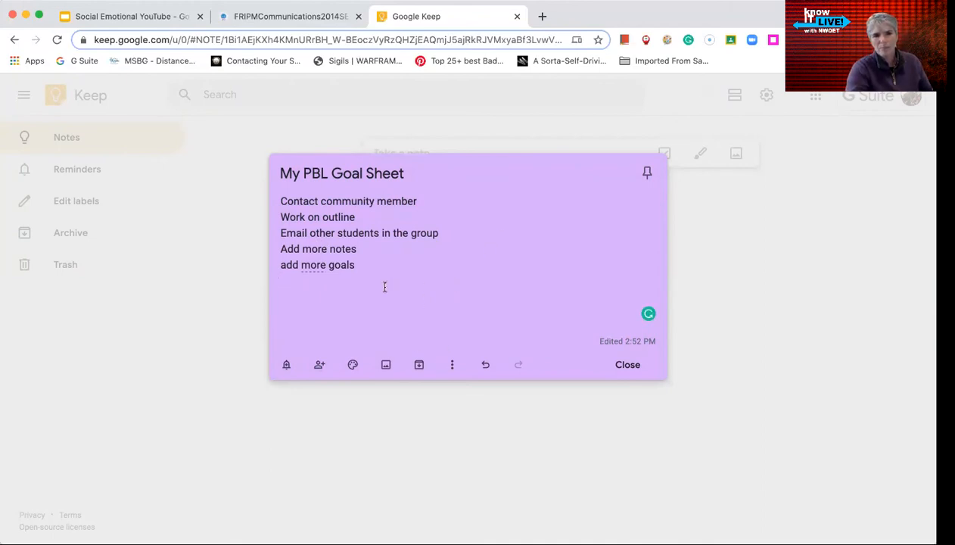
pyautogui.press('Return')
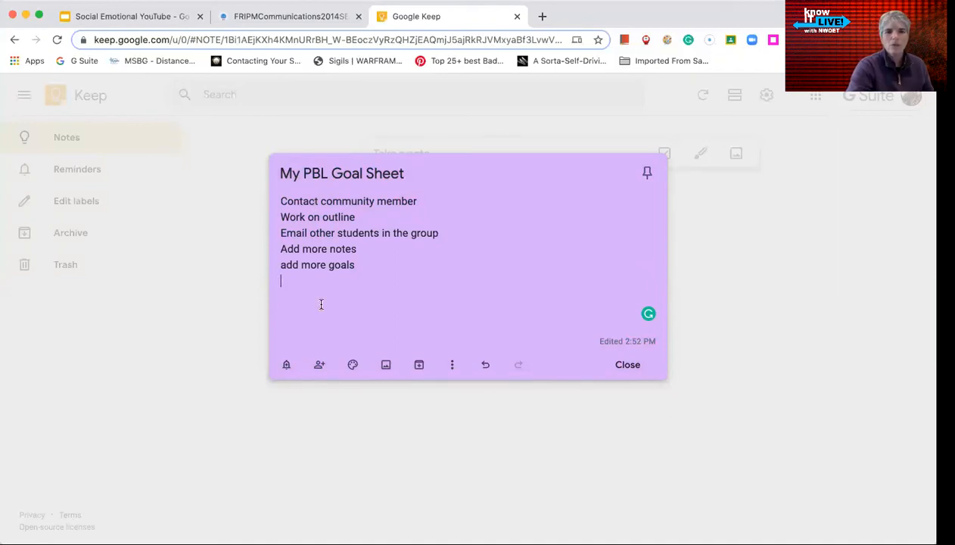
pyautogui.moveTo(353, 364)
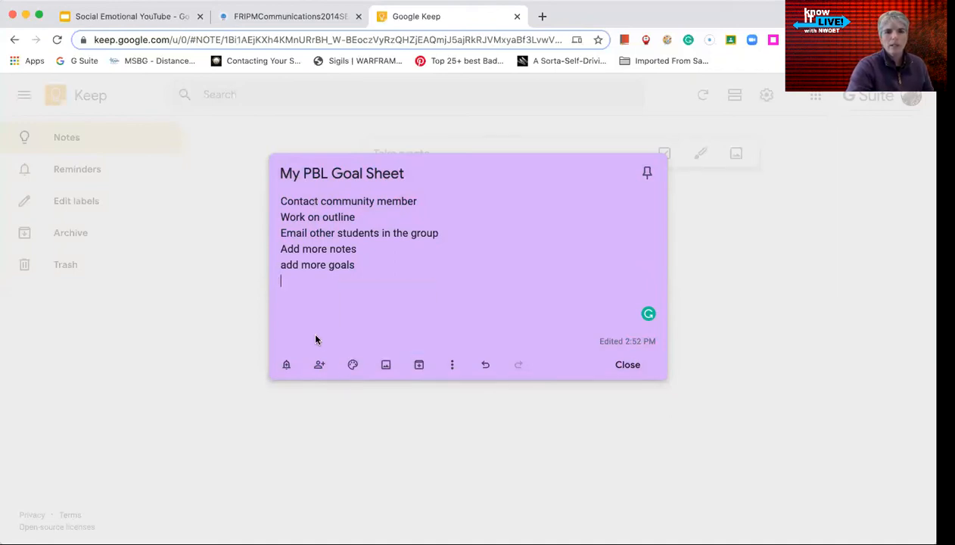